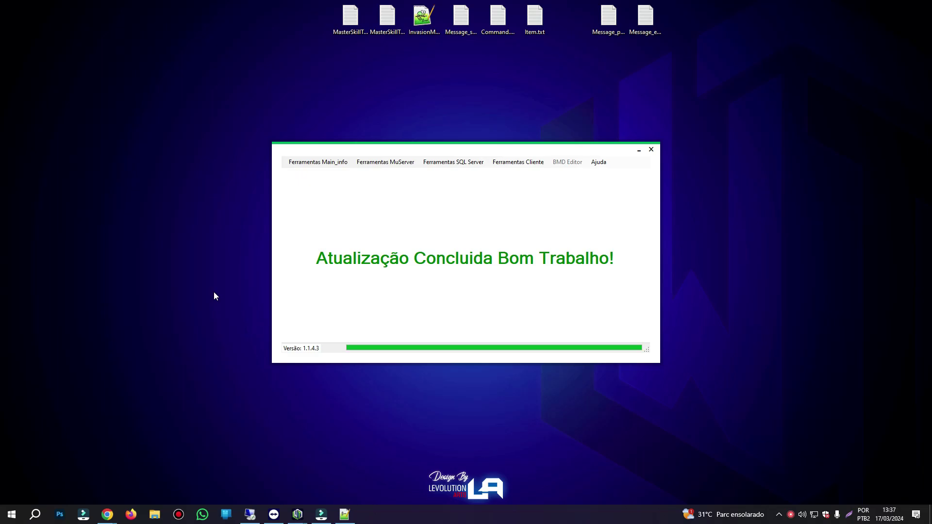
Move the MasterSkillTree.txt and MasterSkillTreeS6.txt files away from the other desktop files, placing them side by side
left_click_drag(352, 32, 285, 29)
left_click(381, 29)
left_click_drag(380, 29, 324, 23)
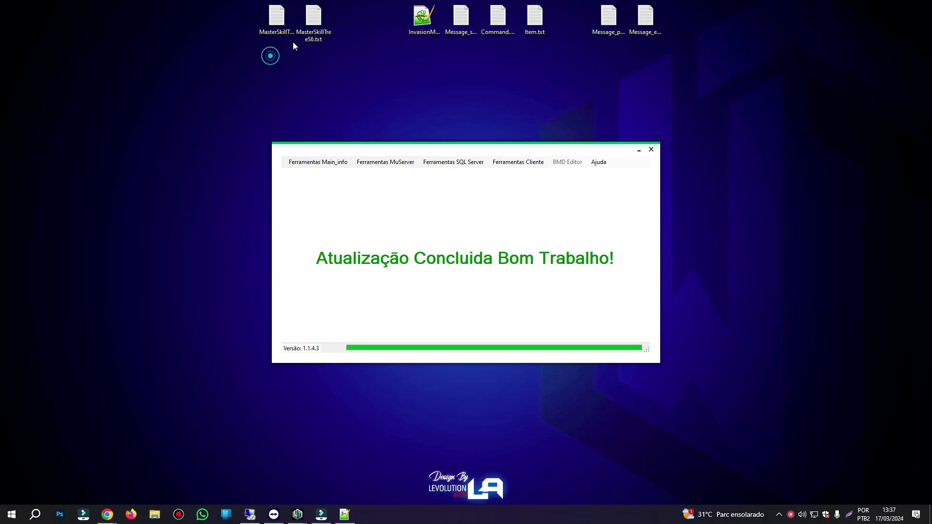
Open MasterSkillTree.txt from the desktop, look through its skill rows from start to end, and close it
double_click(277, 22)
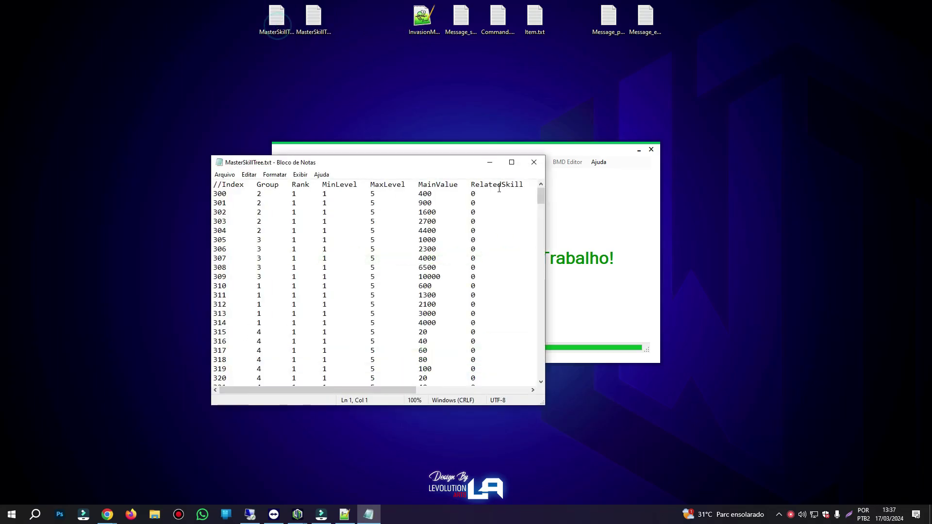
left_click(511, 163)
scroll(239, 147, "down", 5)
scroll(239, 148, "down", 20)
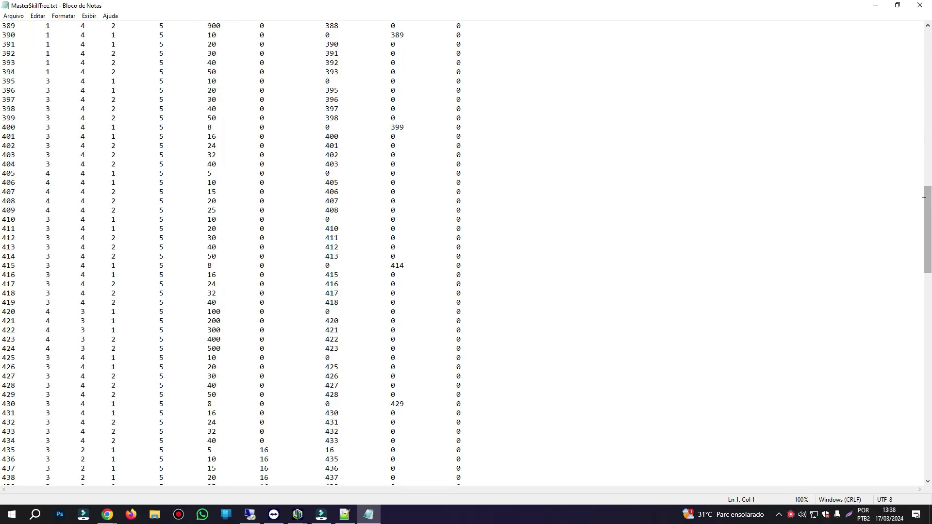
left_click_drag(927, 220, 930, 47)
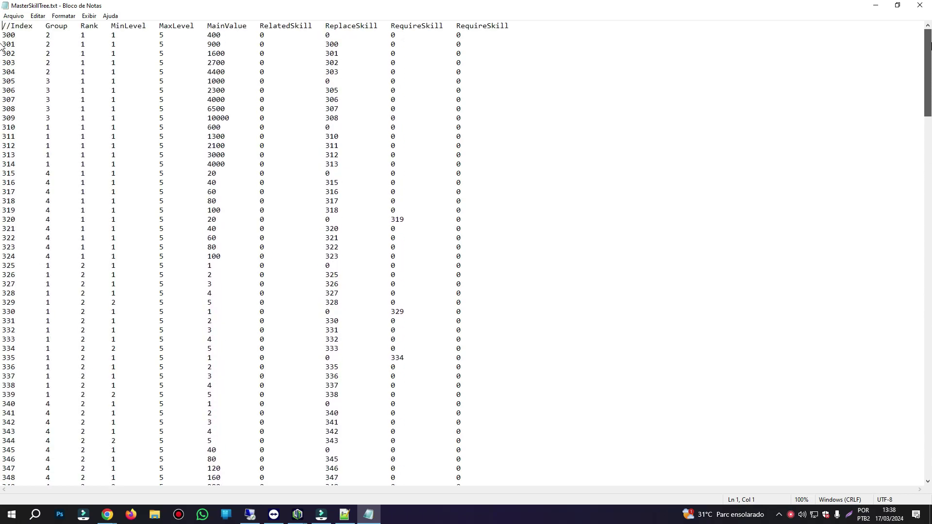
left_click(919, 6)
Open MasterSkillTreeS6.txt, examine its rows and columns from Index through the MainValue fields to the class columns, and close it
double_click(313, 18)
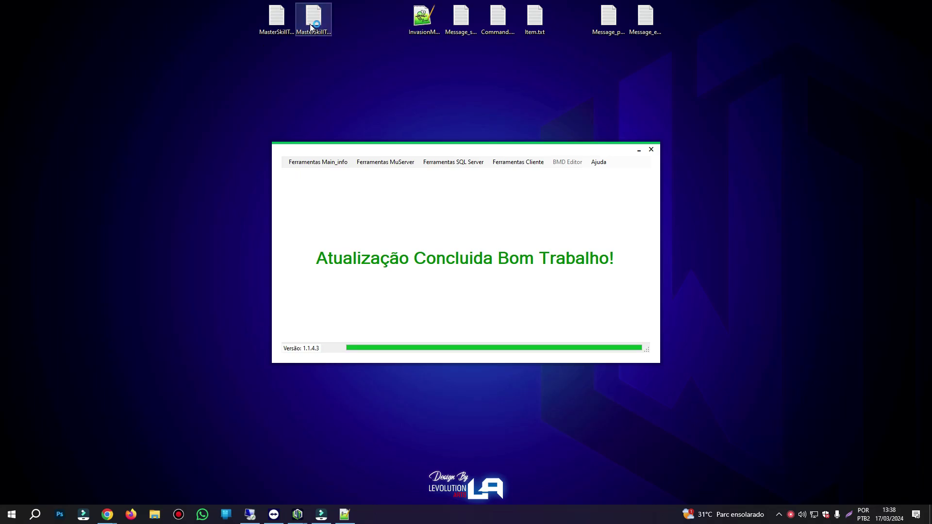
left_click(511, 162)
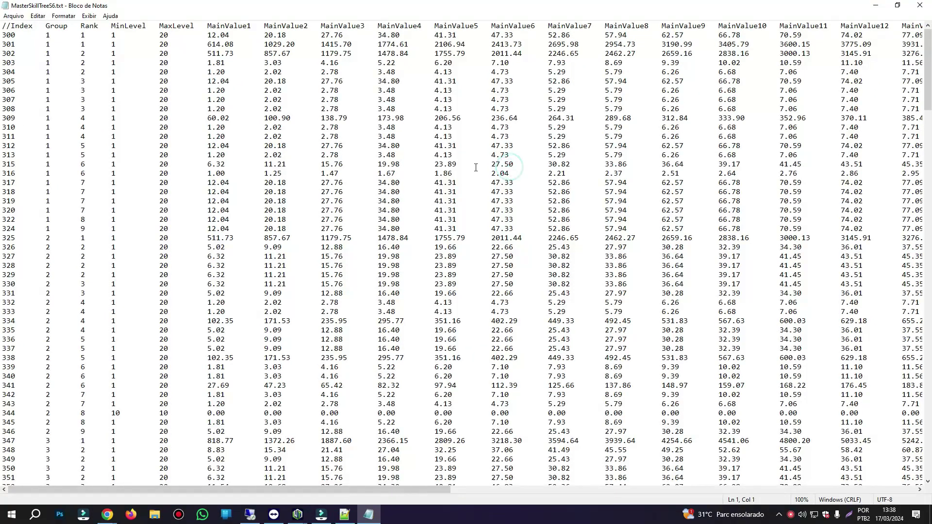
left_click_drag(319, 491, 306, 510)
left_click_drag(928, 47, 928, 424)
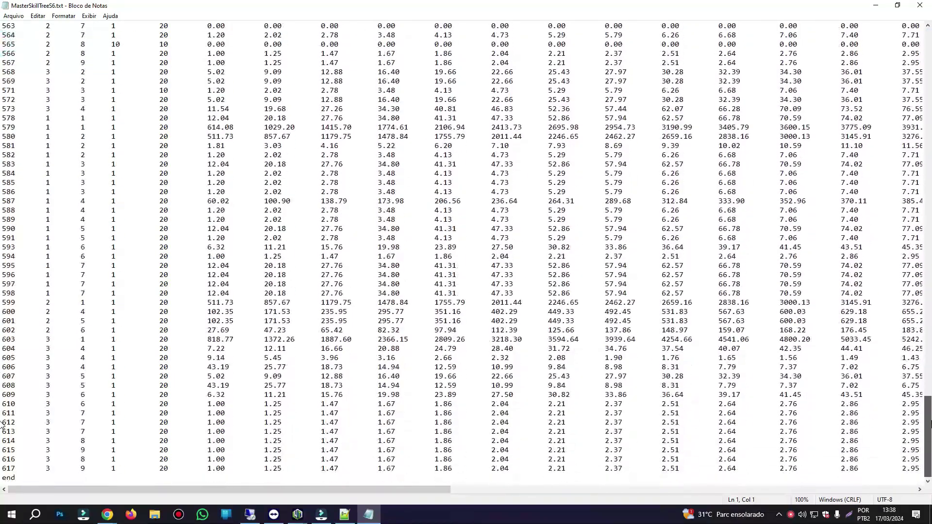
mouse_move(325, 489)
left_mouse_down()
mouse_move(791, 491)
mouse_move(830, 508)
mouse_move(569, 491)
mouse_move(334, 492)
left_mouse_up()
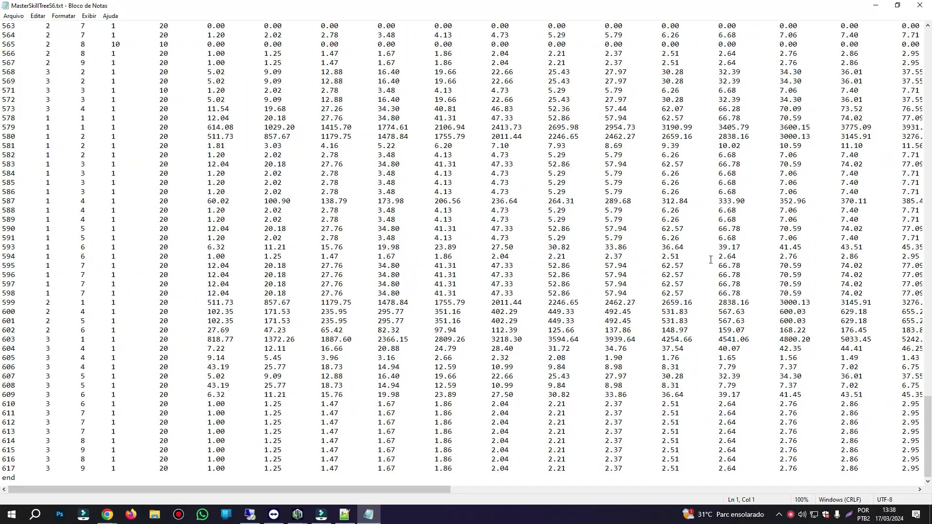
left_click_drag(928, 416, 929, 81)
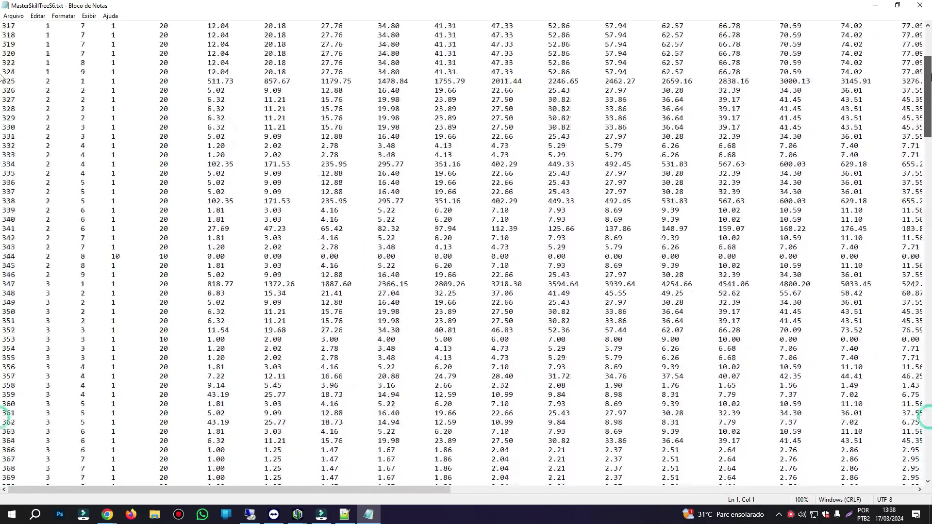
scroll(137, 81, "up", 7)
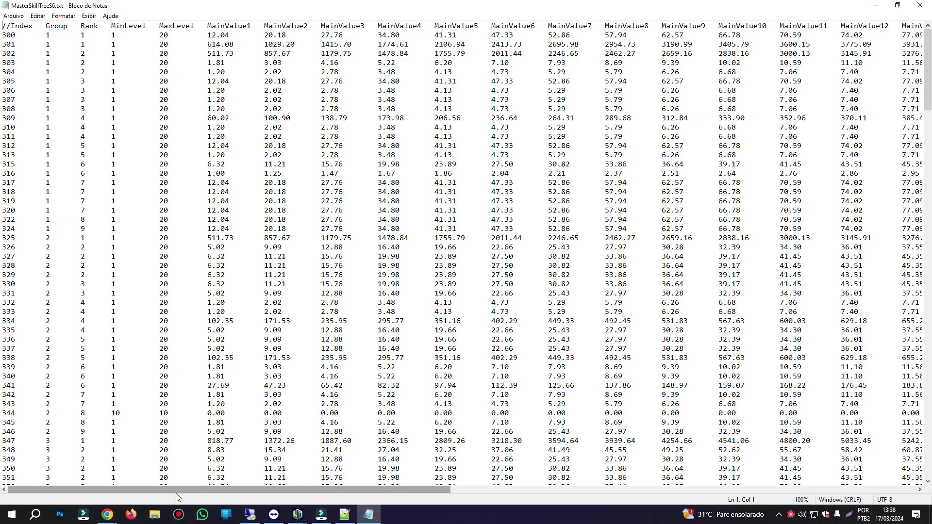
left_click_drag(181, 491, 646, 508)
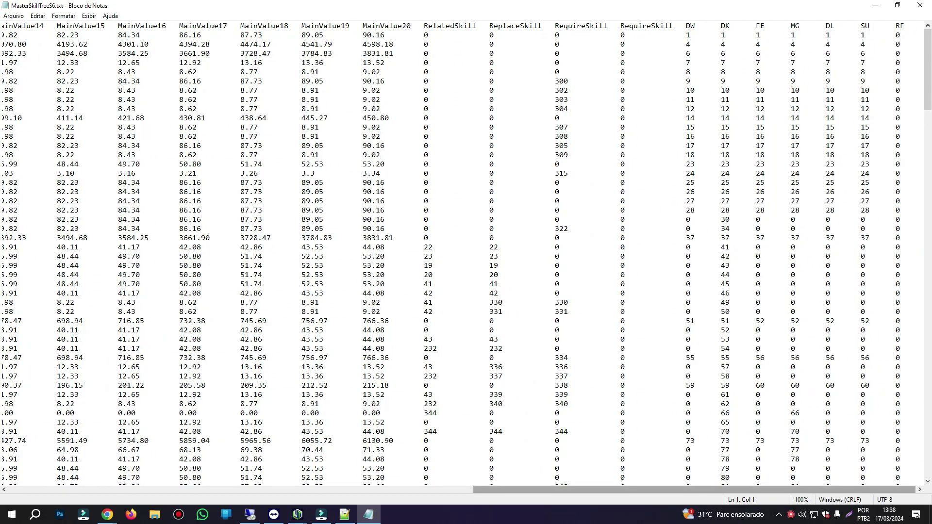
left_click_drag(666, 491, 201, 492)
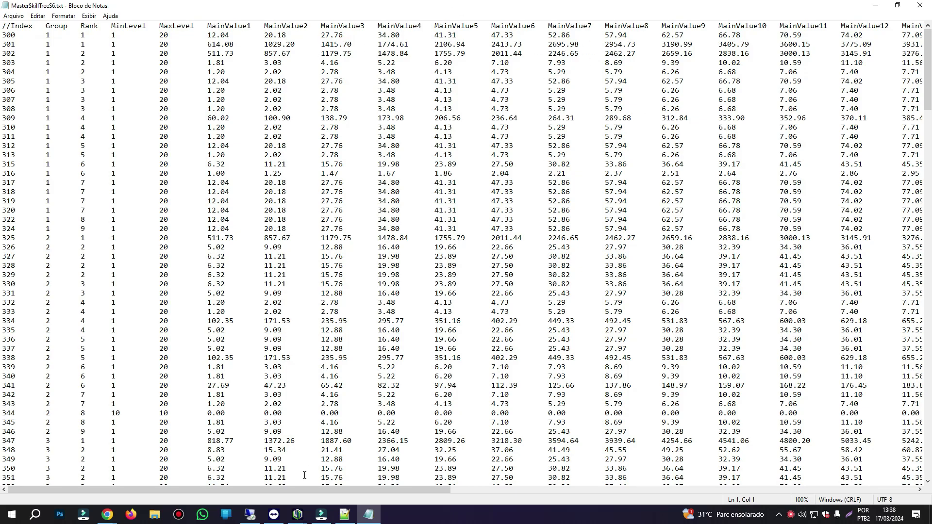
left_click_drag(287, 490, 752, 491)
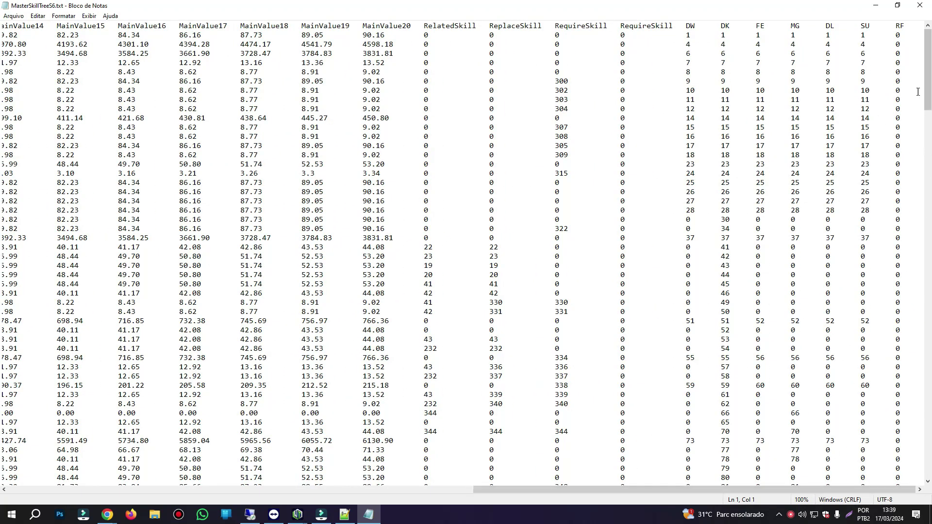
left_click_drag(623, 490, 131, 493)
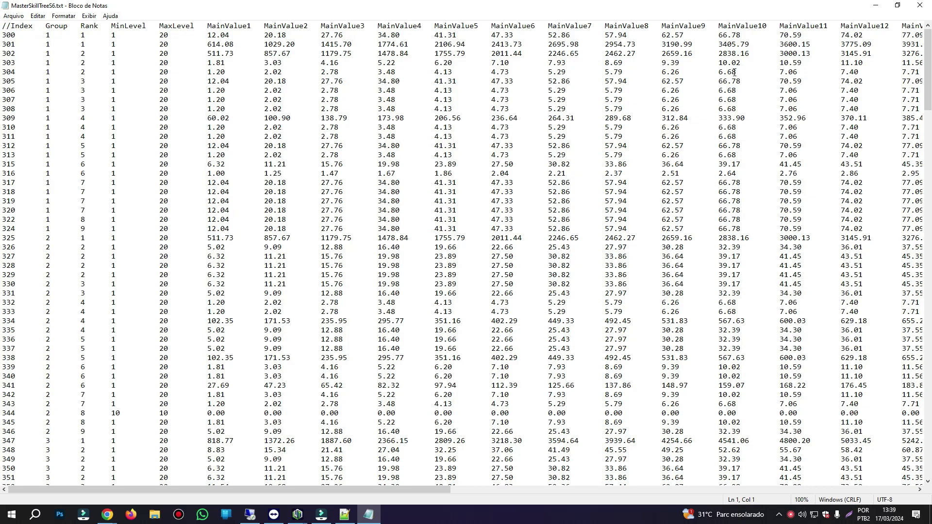
left_click(919, 4)
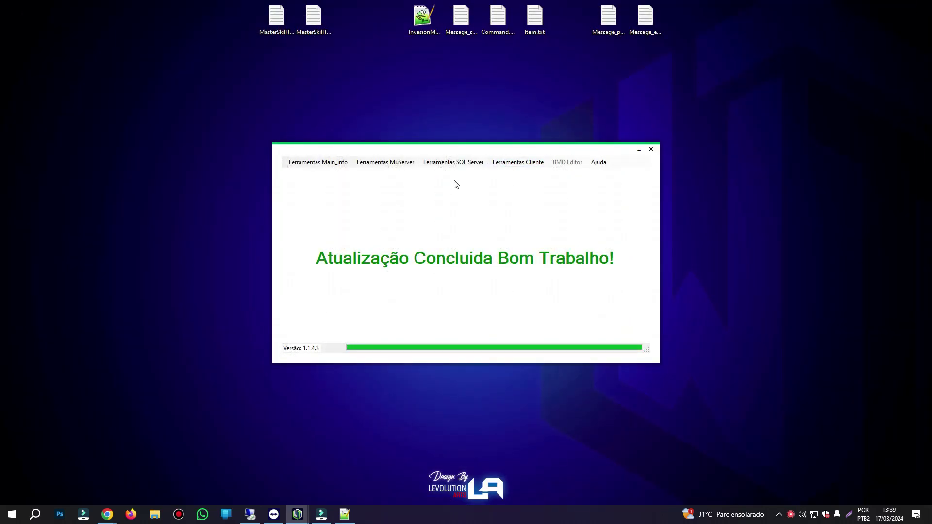
Open the MuServer skill tool Refazer MasterSkillTree and set the file format to Season 4
left_click(382, 165)
mouse_move(383, 262)
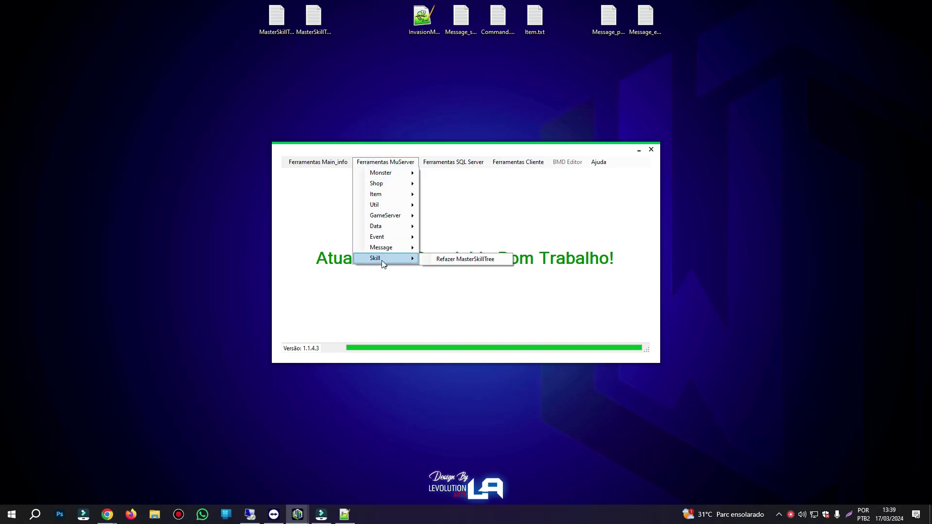
left_click(450, 260)
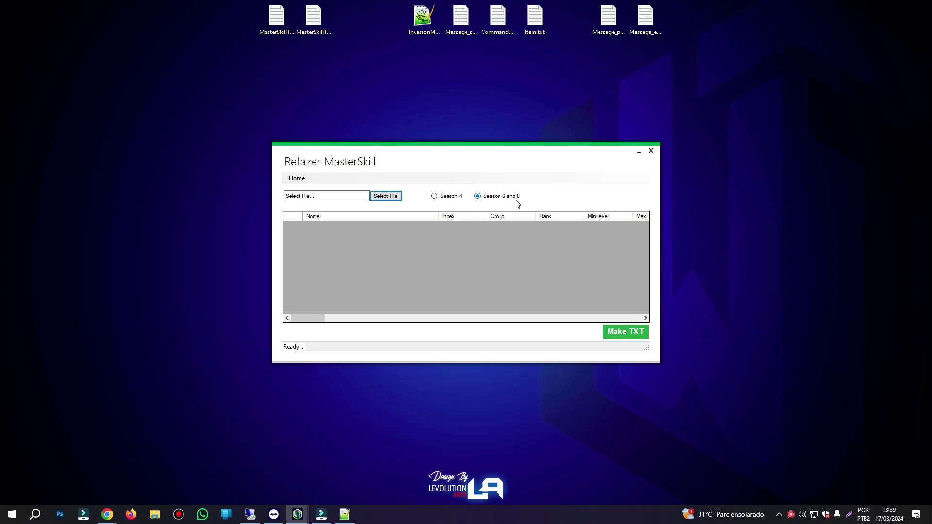
double_click(313, 18)
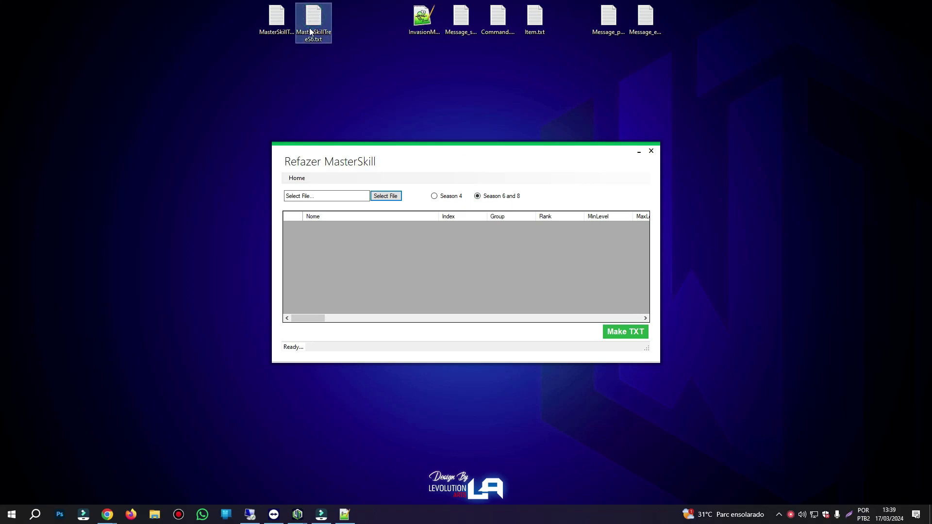
left_click(435, 196)
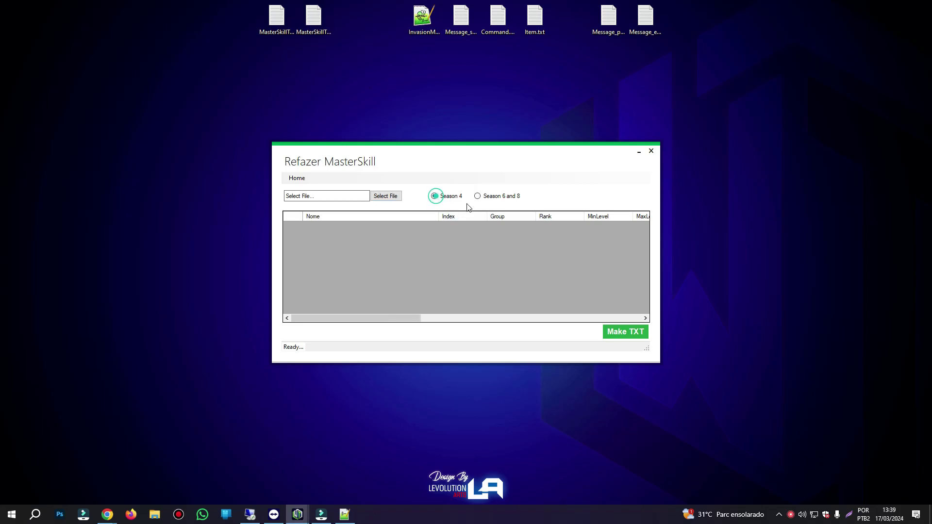
Load MasterSkillTree.txt from the desktop into the Refazer MasterSkill tool
left_click(388, 197)
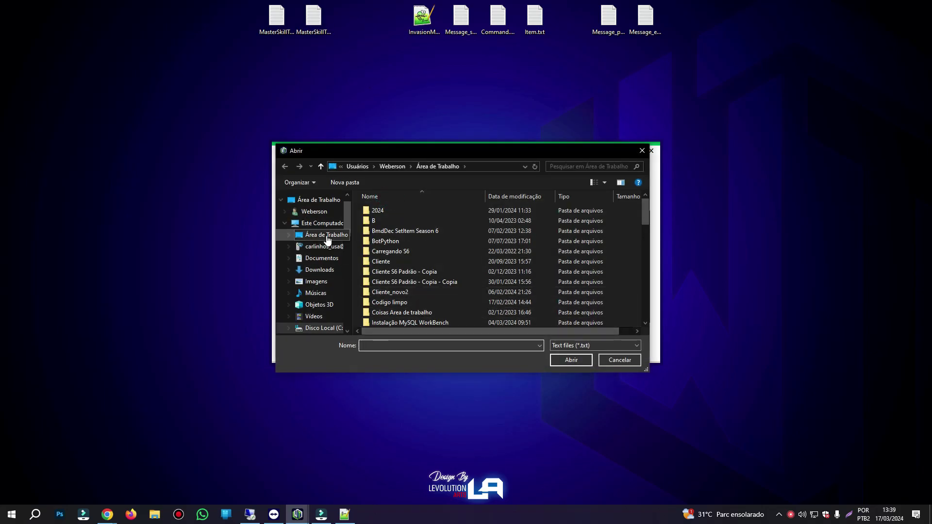
left_click(319, 198)
left_click(386, 344)
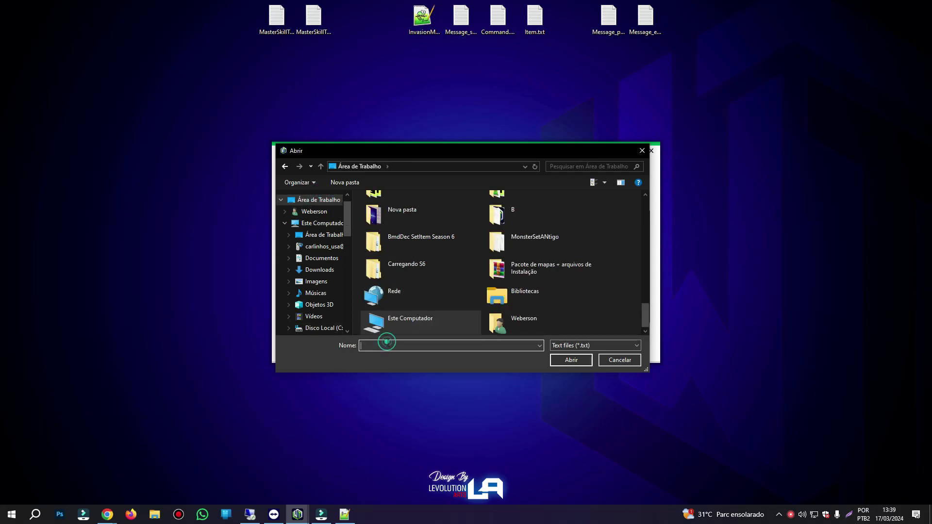
type("mas")
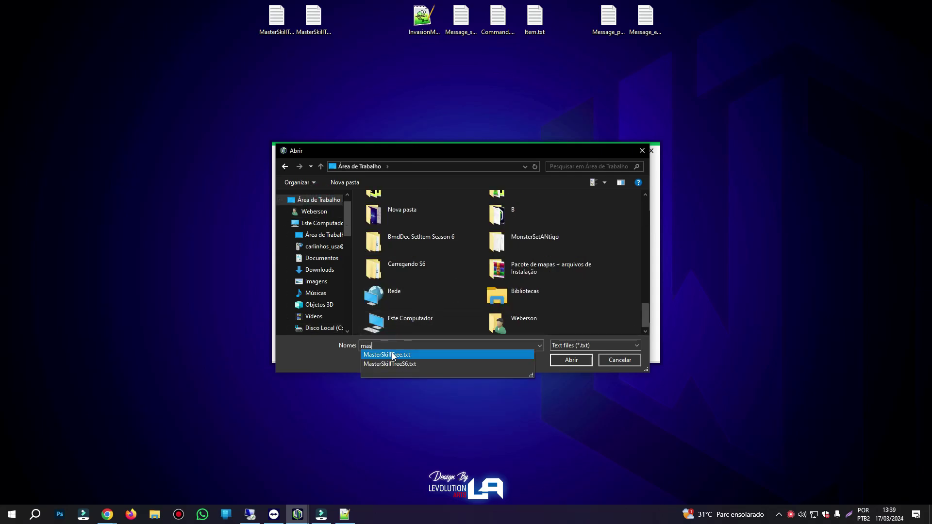
left_click(393, 355)
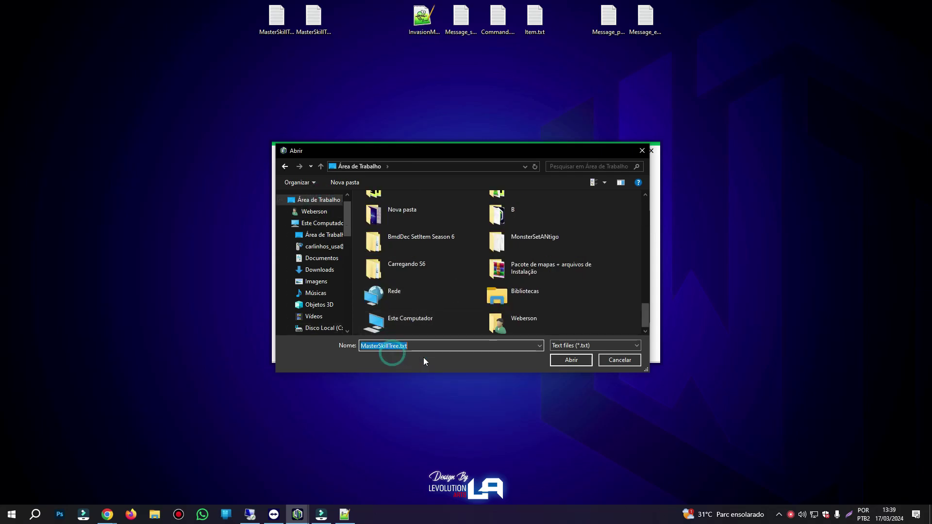
left_click(572, 360)
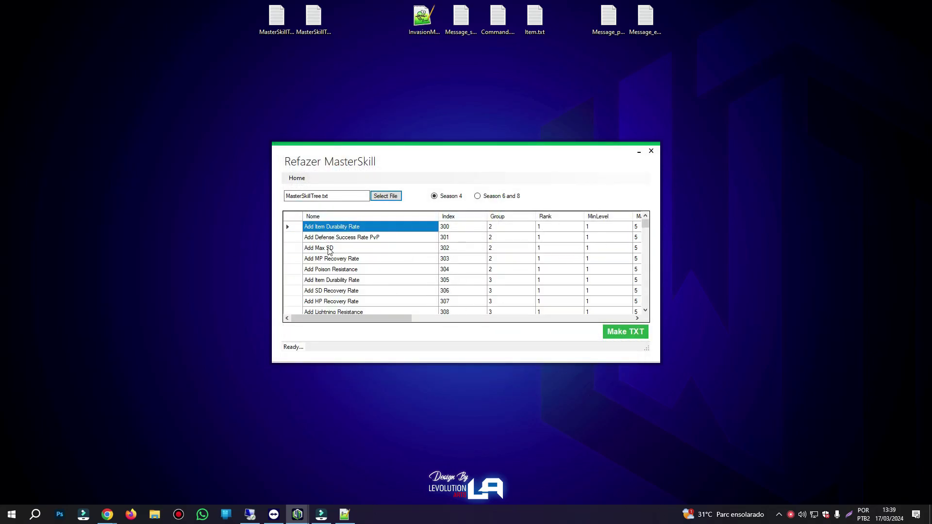
Look over the loaded skill table and generate the rebuilt MasterSkillTree text file from it
mouse_move(645, 226)
left_mouse_down()
mouse_move(638, 313)
mouse_move(643, 222)
left_mouse_up()
left_click_drag(365, 319, 341, 304)
left_click(623, 334)
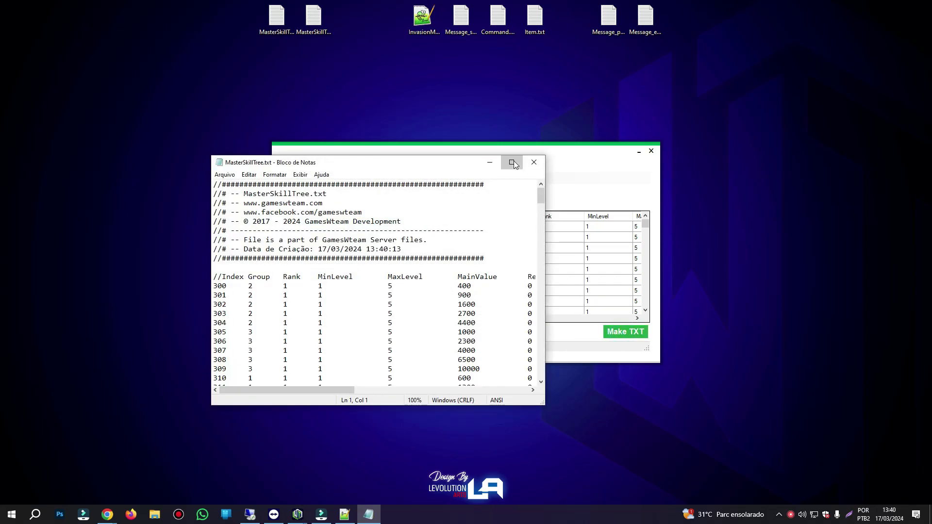
Examine the generated MasterSkillTree.txt in a maximized window, checking the header, aligned columns and skill-name comments through the list
left_click(512, 158)
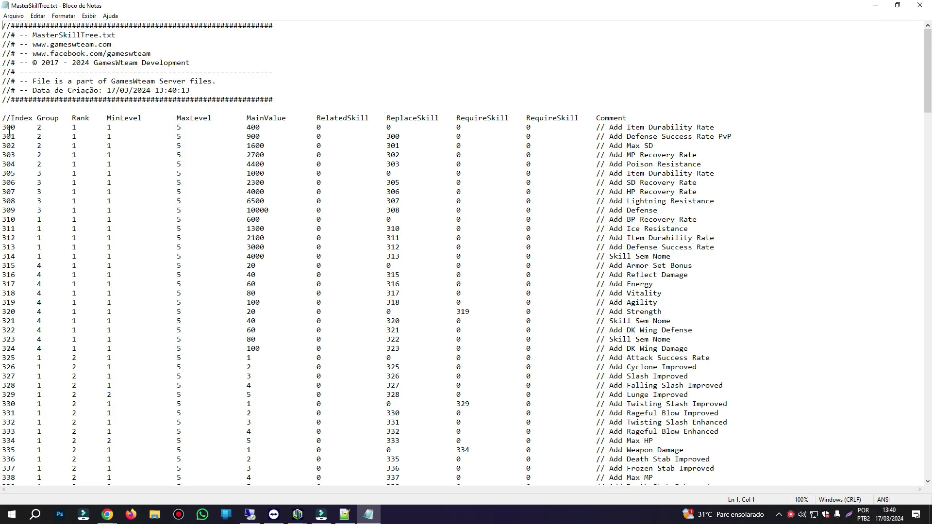
left_click_drag(611, 130, 713, 128)
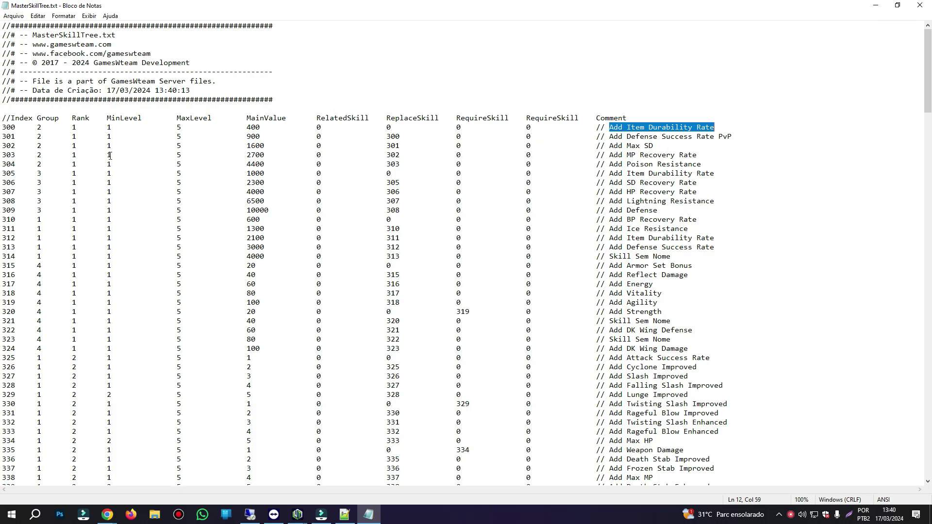
left_click(9, 165)
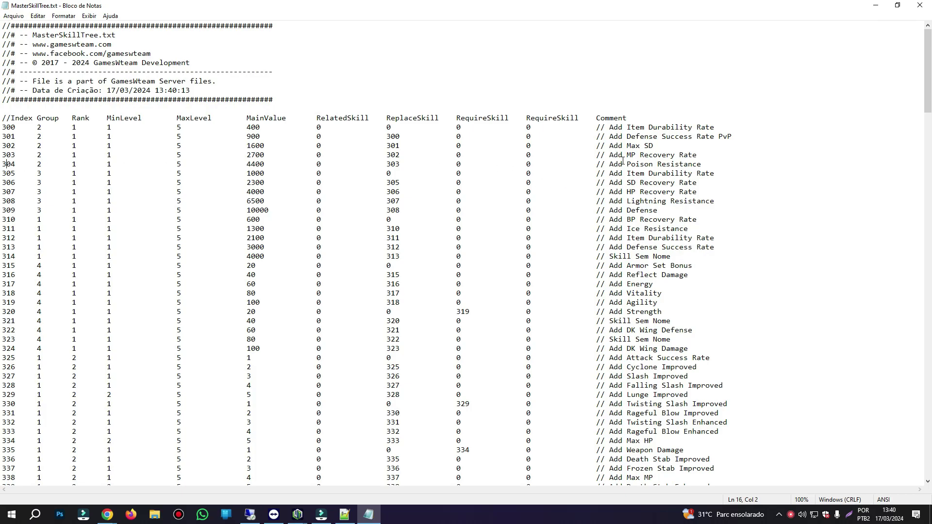
scroll(641, 168, "down", 16)
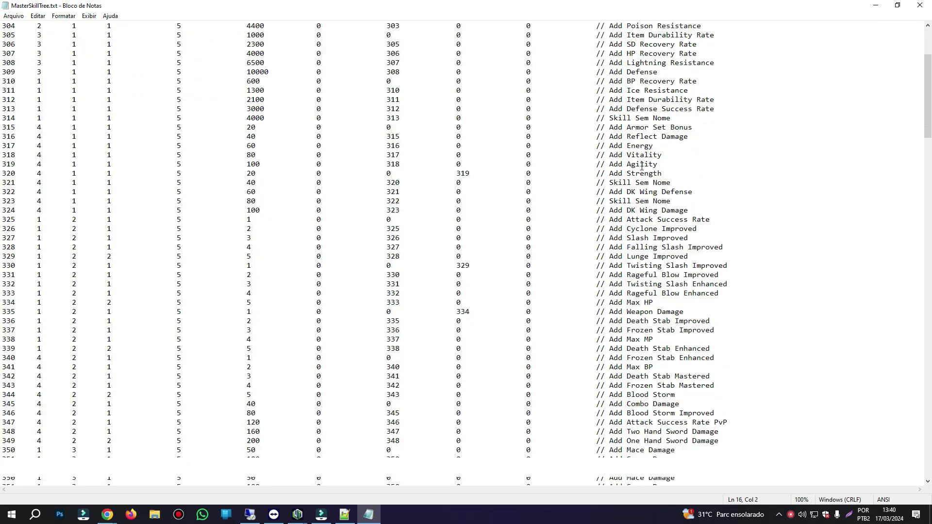
scroll(642, 167, "down", 9)
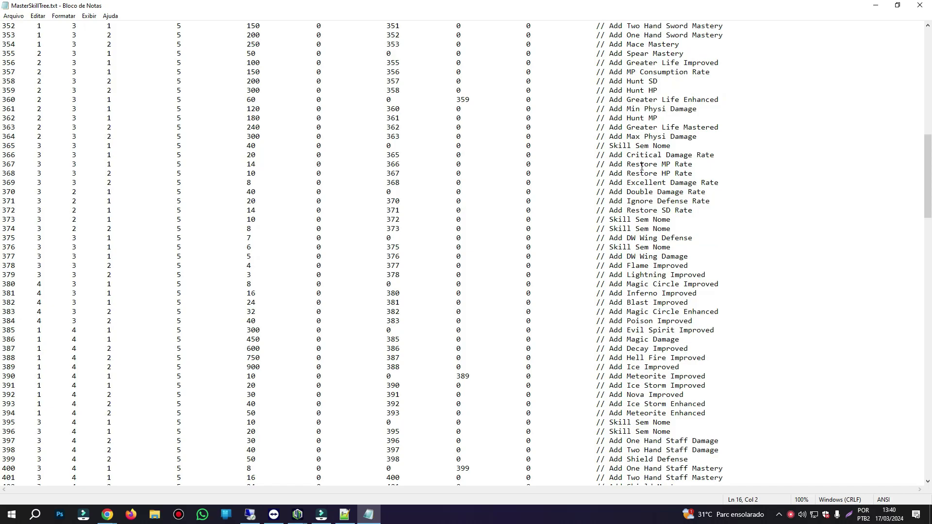
scroll(641, 166, "down", 13)
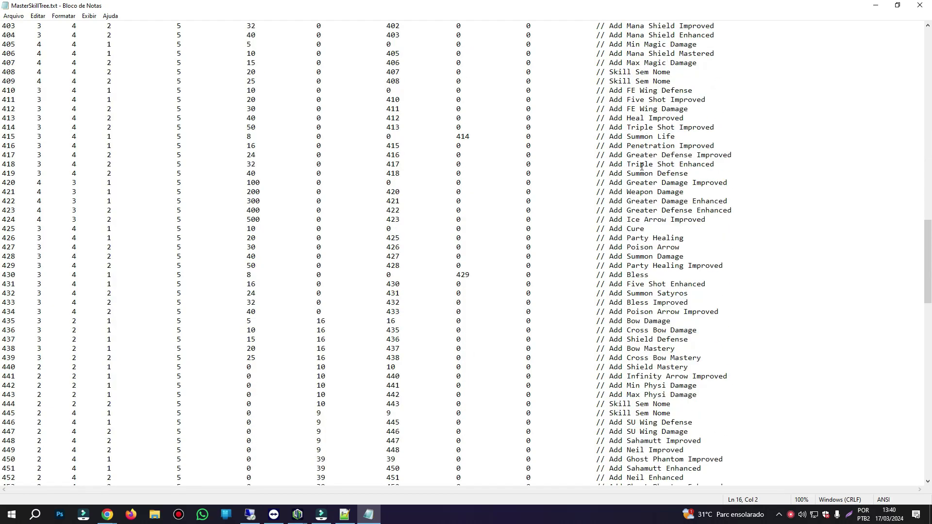
scroll(641, 167, "down", 6)
scroll(643, 248, "down", 4)
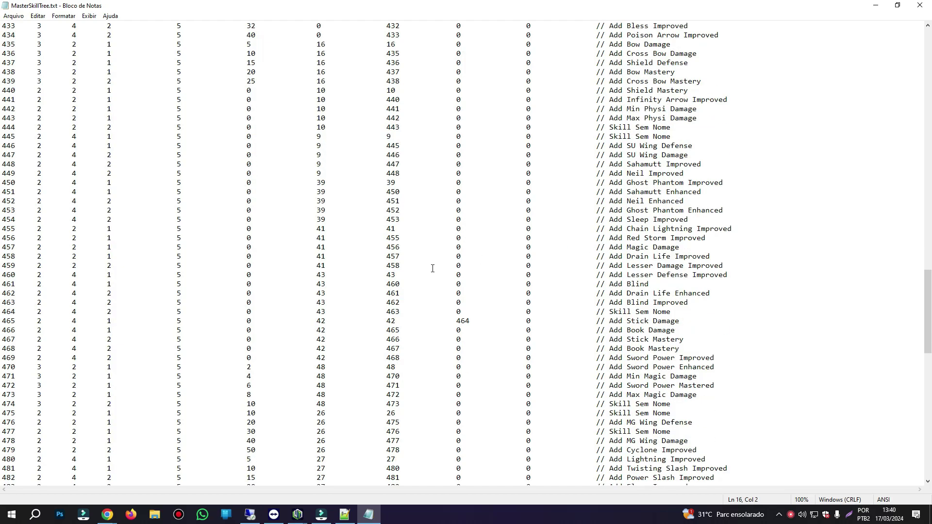
scroll(730, 283, "down", 9)
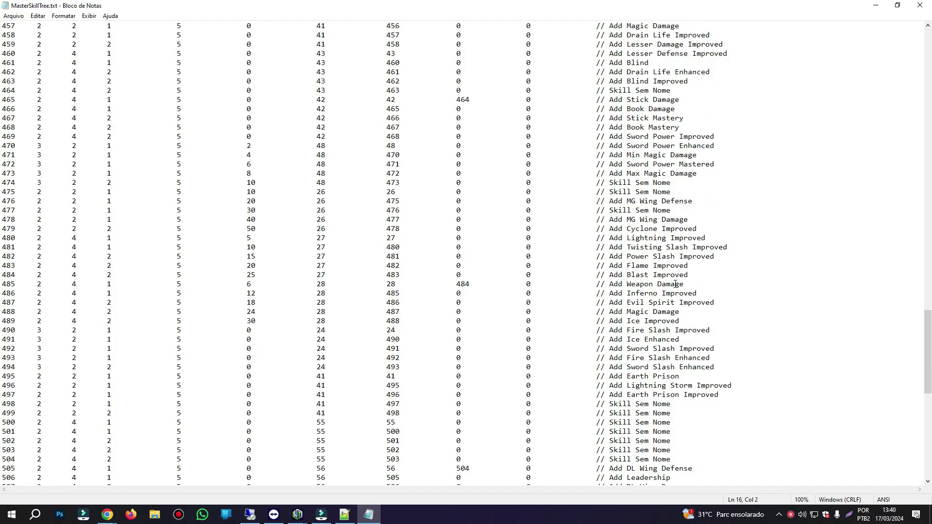
scroll(675, 284, "up", 20)
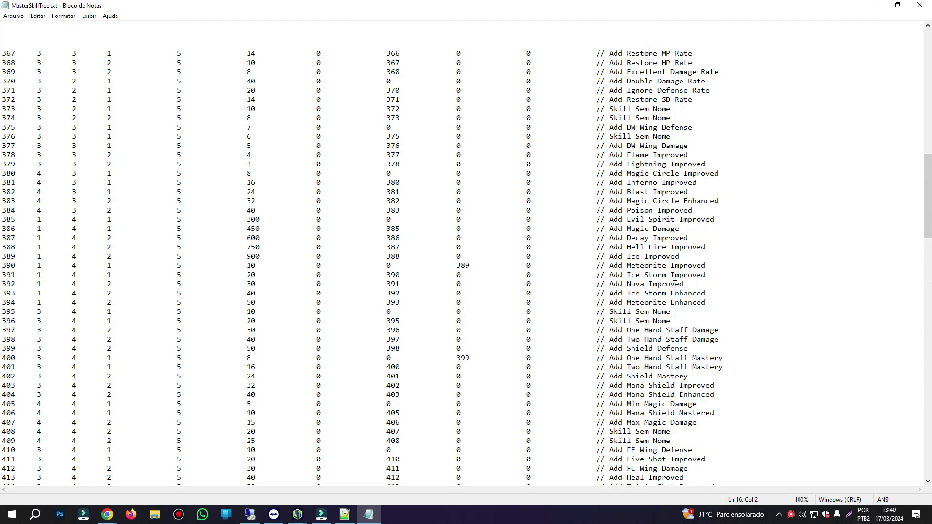
scroll(675, 284, "up", 18)
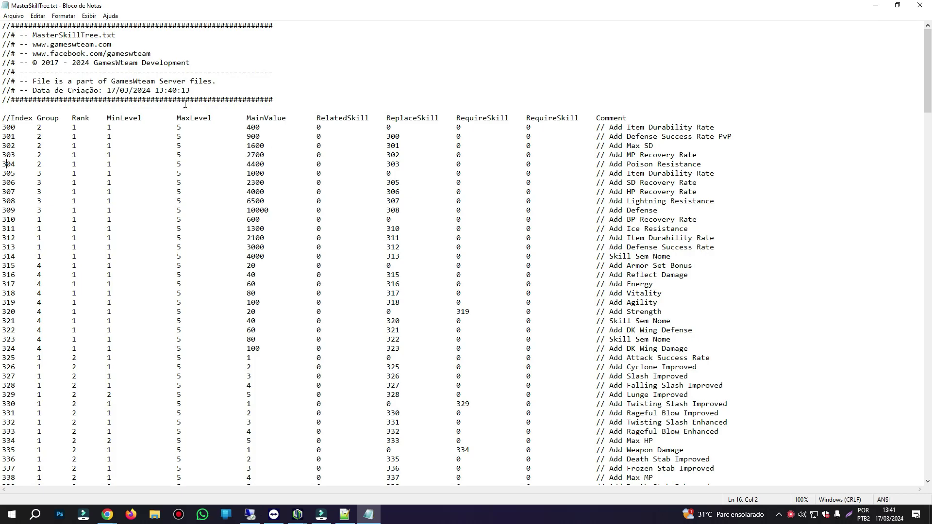
Close the generated Season 4 text, set the file format to Season 6 and 8, and load MasterSkillTreeS6.txt from the desktop
left_click(919, 5)
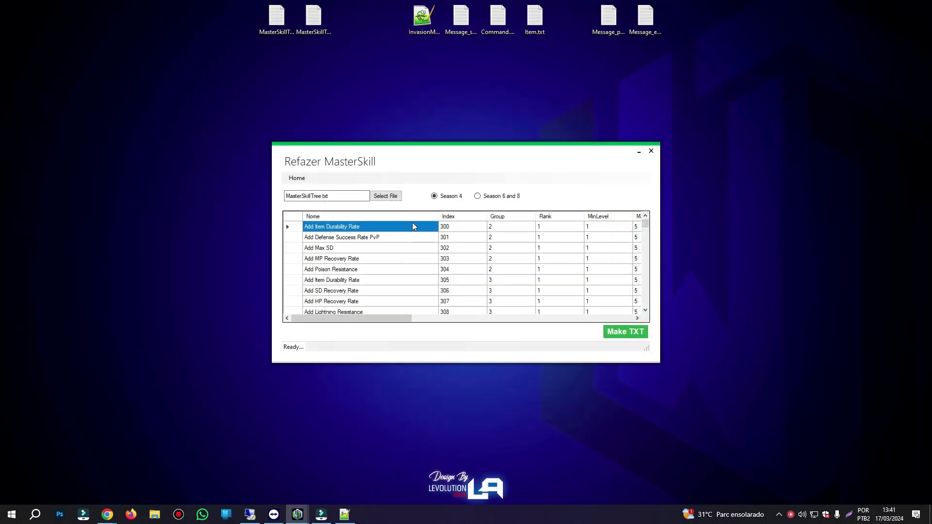
left_click(478, 196)
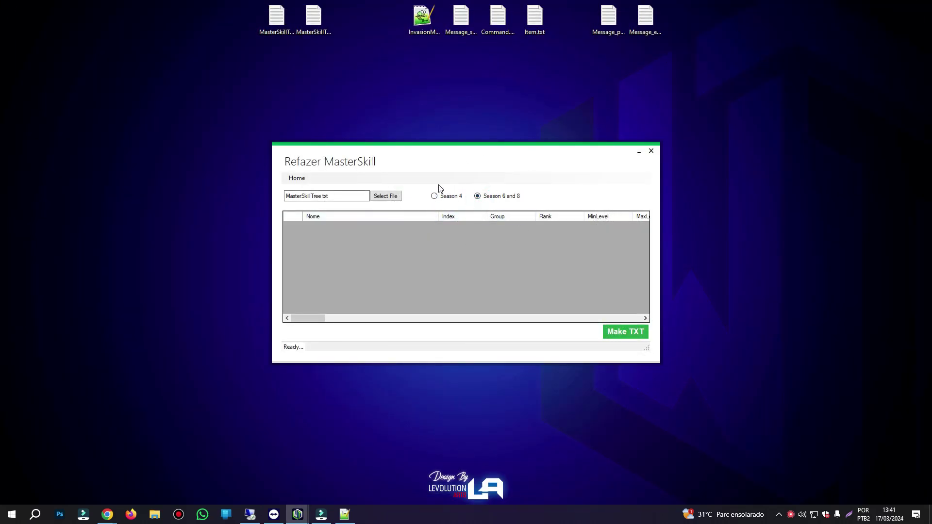
left_click(386, 196)
left_click(376, 345)
type("mas")
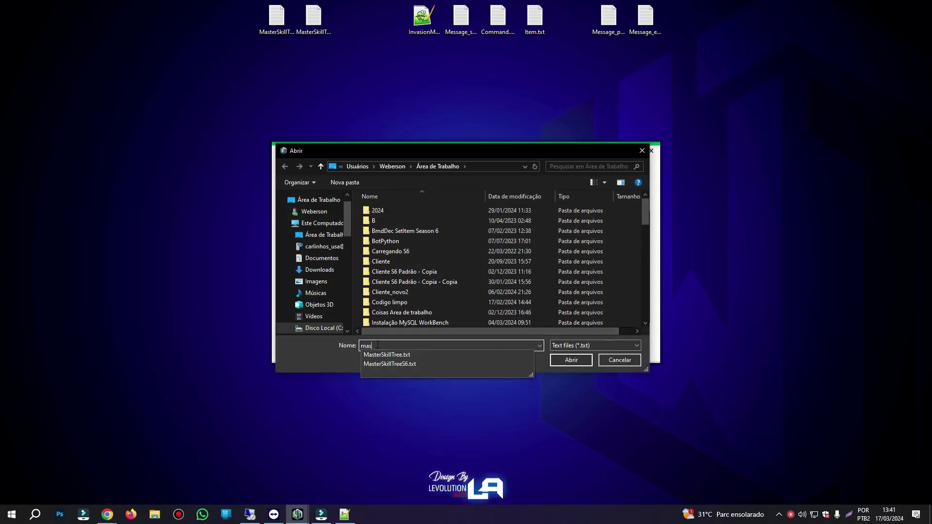
left_click(397, 364)
left_click(571, 360)
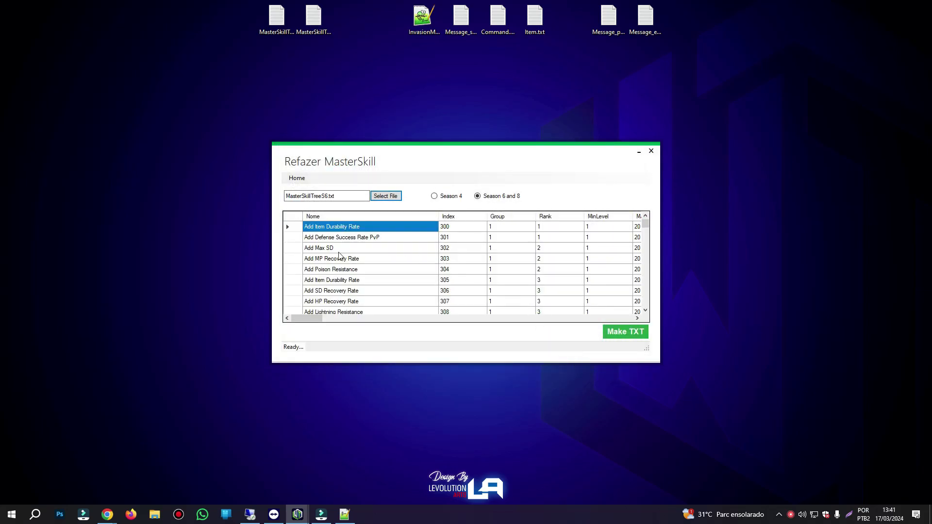
Generate the rebuilt MasterSkillTree text file from the loaded Season 6 skill table and maximize its window
mouse_move(310, 318)
left_mouse_down()
mouse_move(416, 329)
mouse_move(627, 328)
mouse_move(305, 318)
left_mouse_up()
left_click(624, 332)
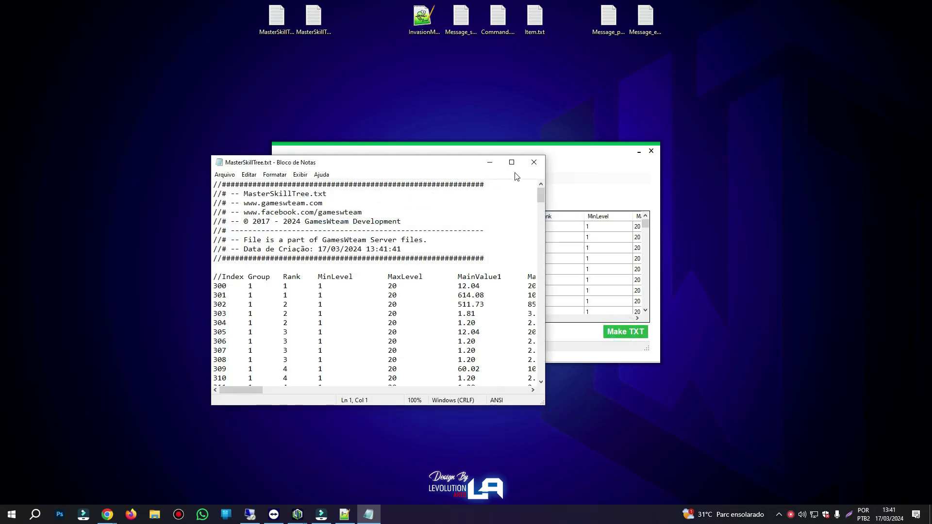
left_click(510, 164)
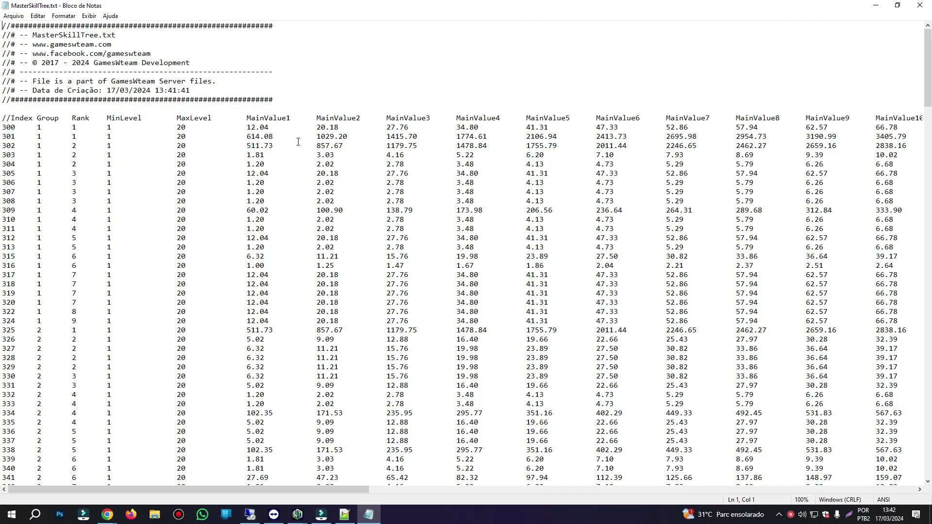
Examine the generated Season 6 list from header to end, including the class columns and skill-name comments, and close the file
scroll(419, 151, "down", 18)
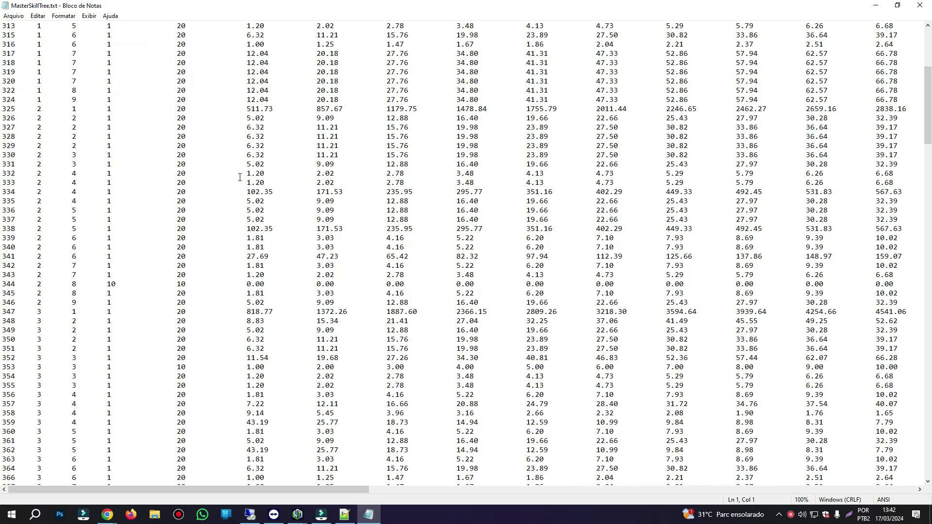
scroll(239, 178, "up", 19)
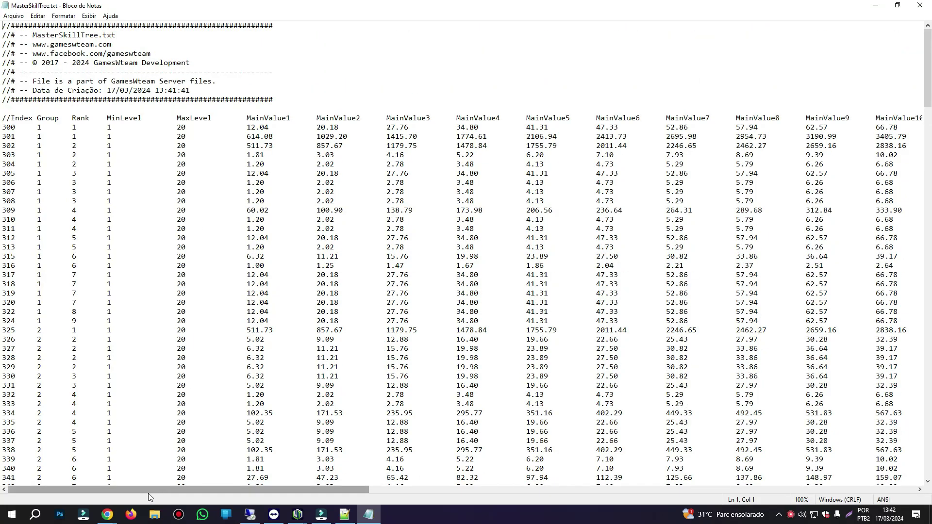
left_click_drag(151, 491, 698, 491)
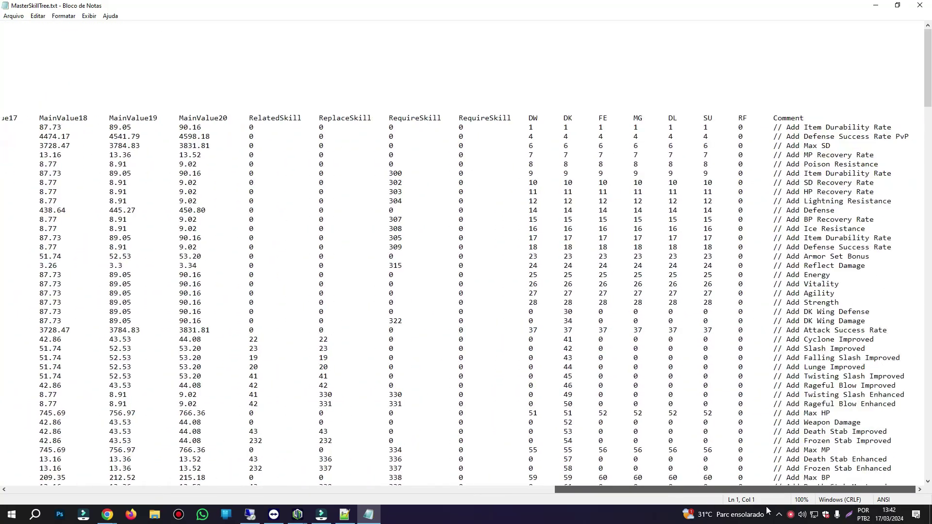
scroll(799, 125, "down", 7)
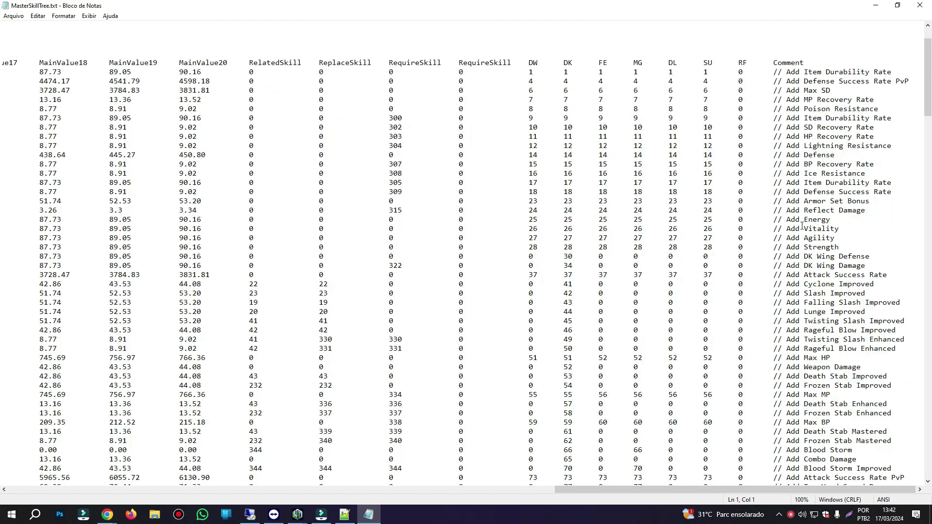
scroll(802, 237, "down", 11)
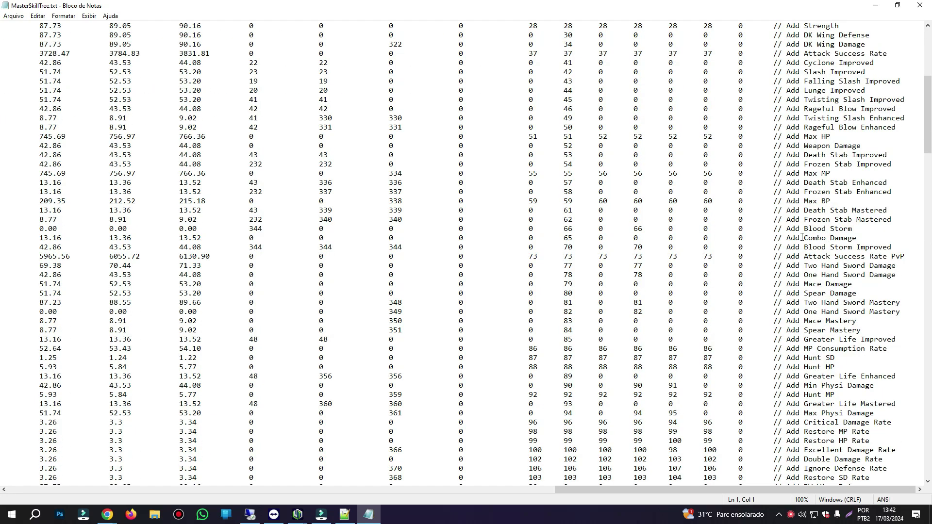
scroll(801, 237, "down", 20)
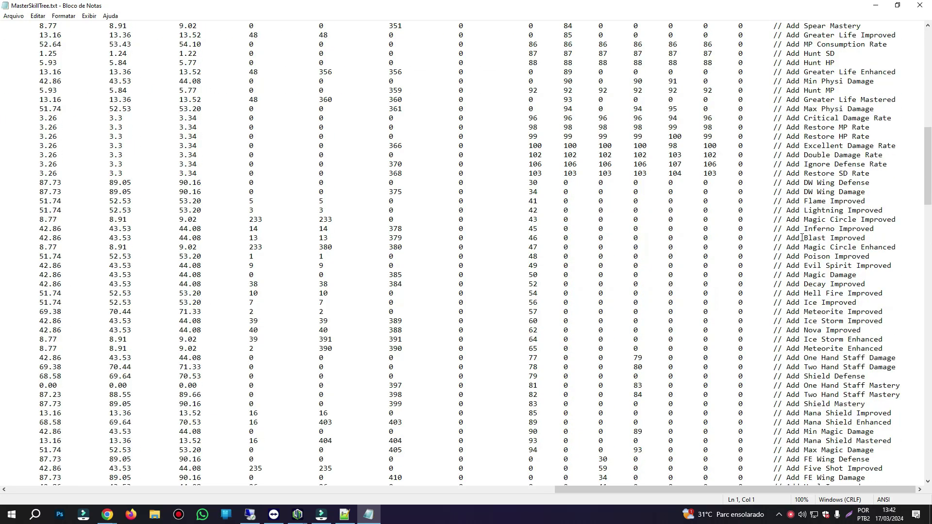
scroll(802, 237, "down", 20)
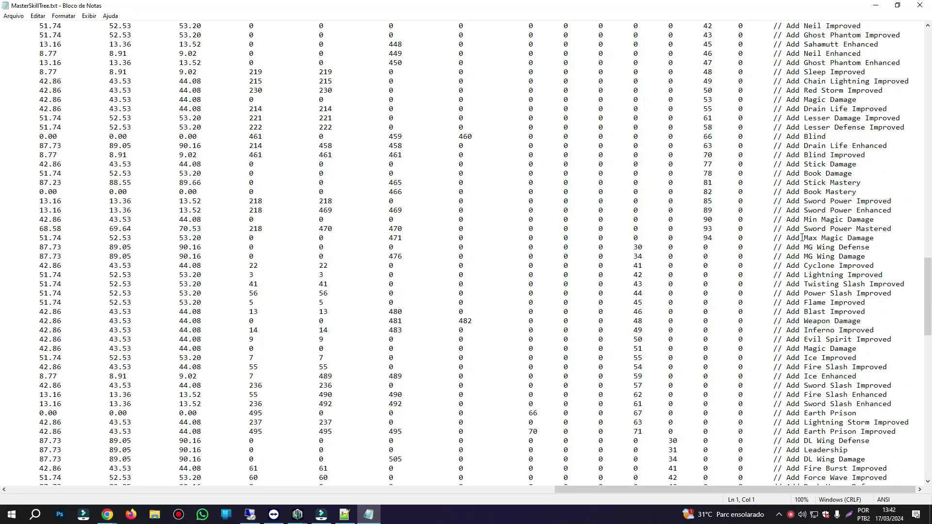
scroll(801, 237, "down", 20)
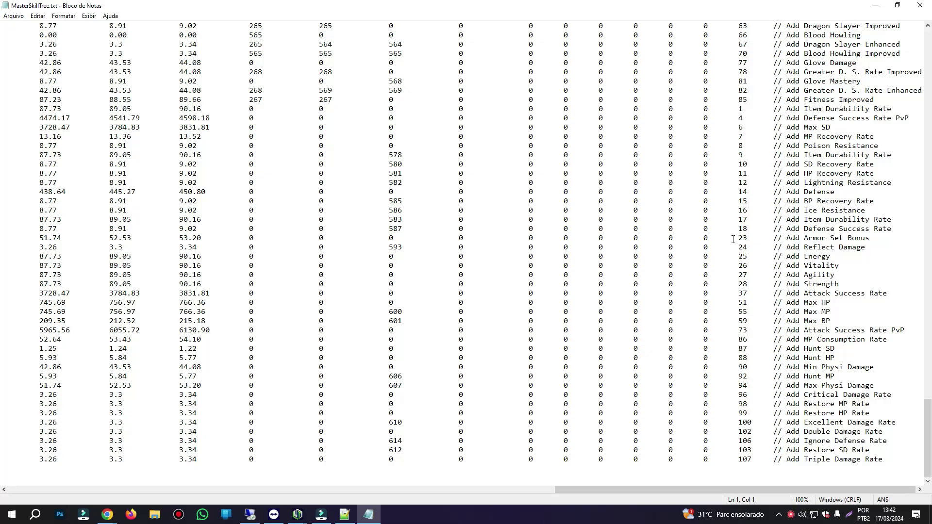
left_click_drag(587, 489, 24, 521)
left_click(23, 521)
left_click(489, 92)
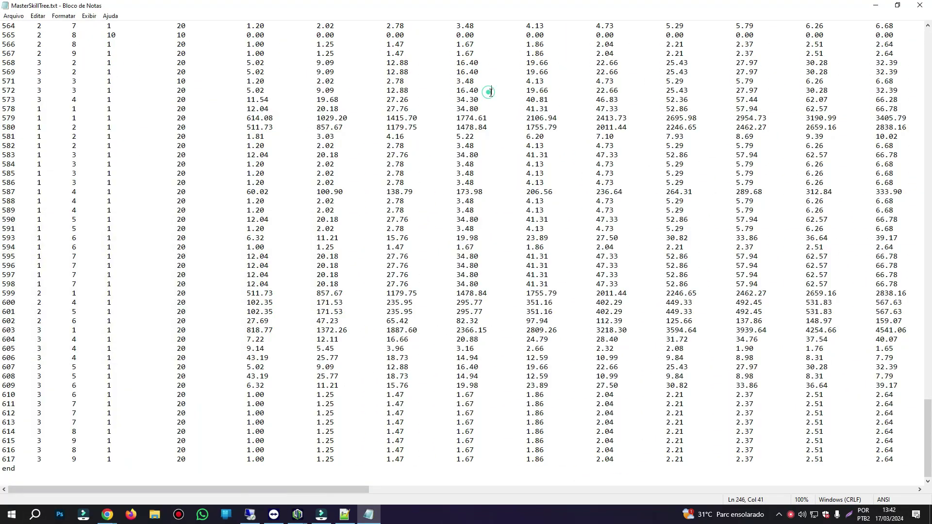
left_click(920, 5)
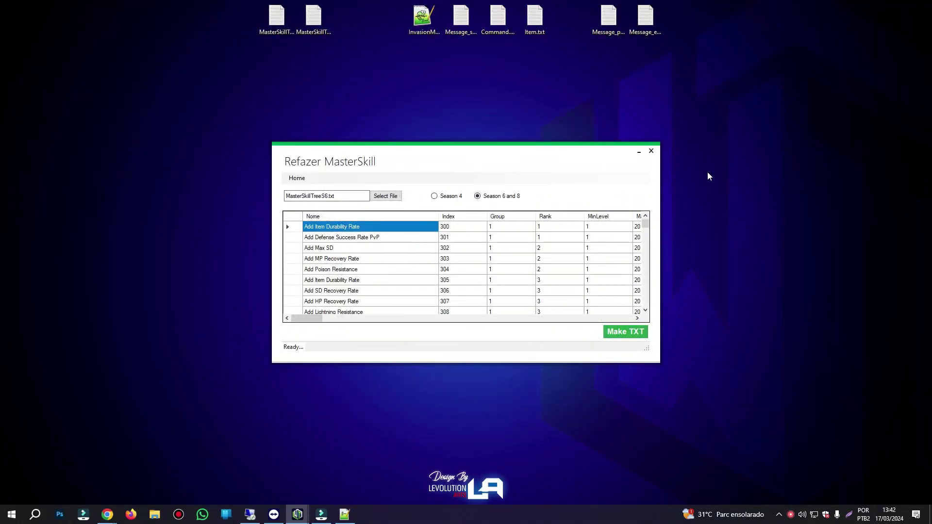